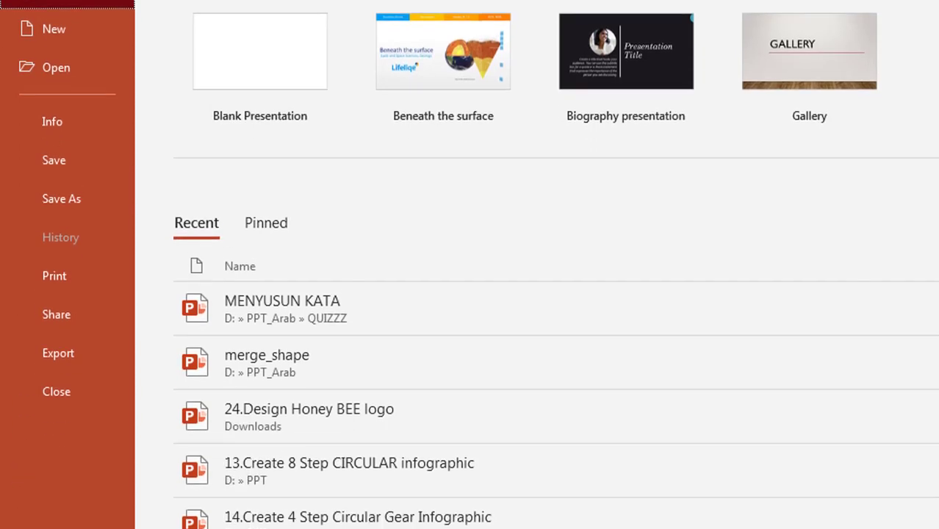
- Open the ribbon customization settings in the program options
left_click(51, 498)
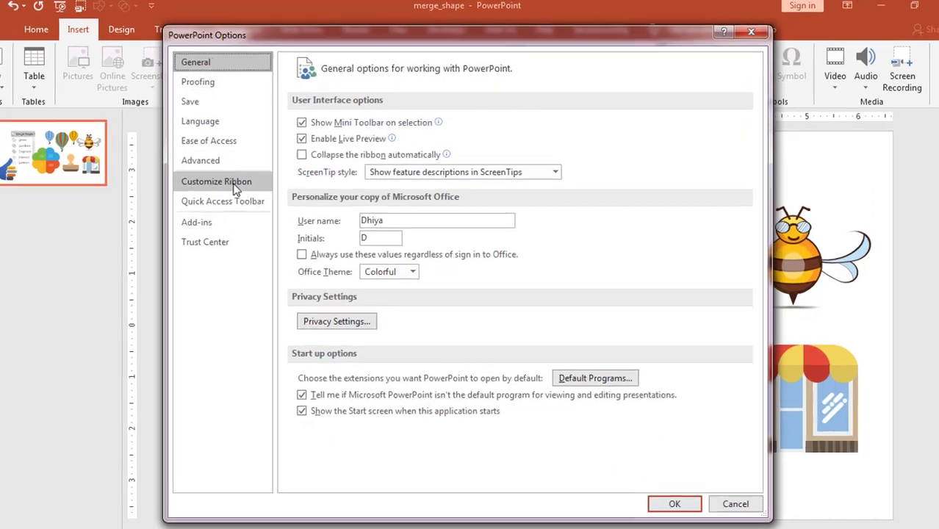
left_click(250, 184)
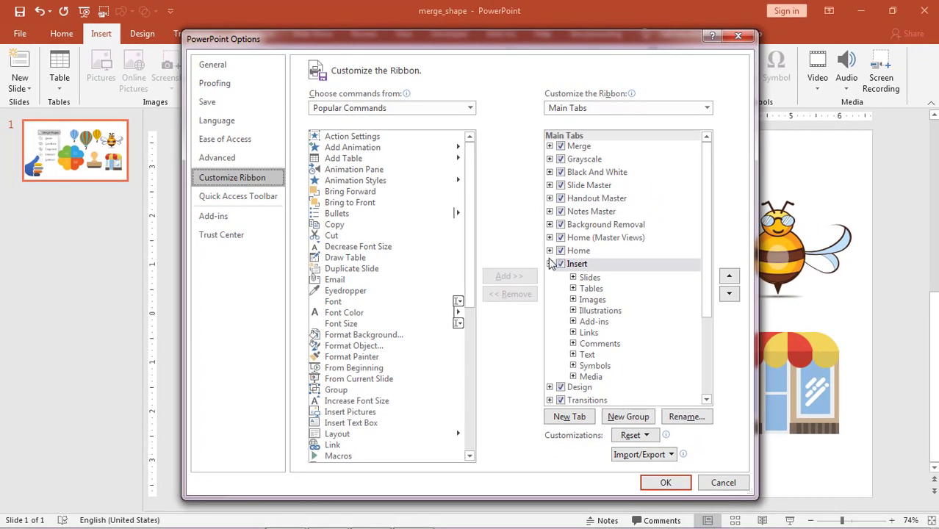
left_click(566, 325)
left_click(549, 264)
left_click(549, 264)
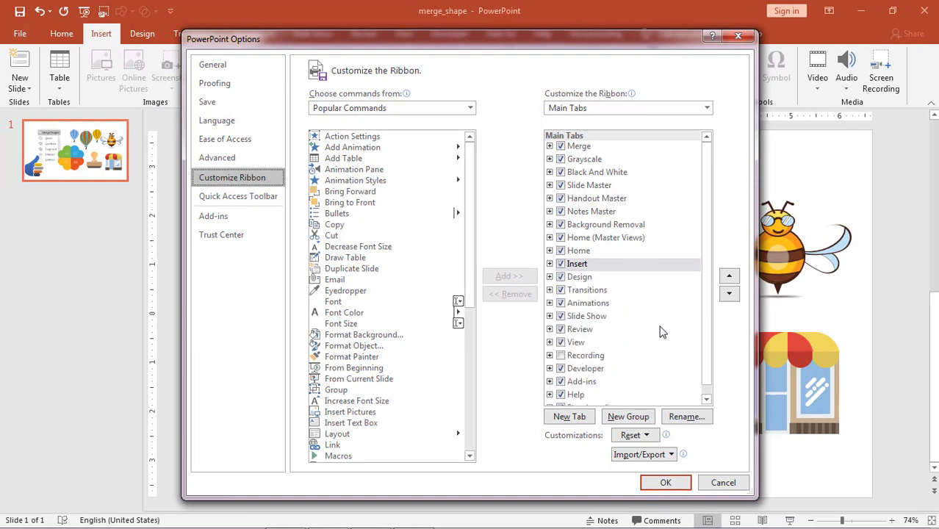
scroll(660, 331, "down", 1)
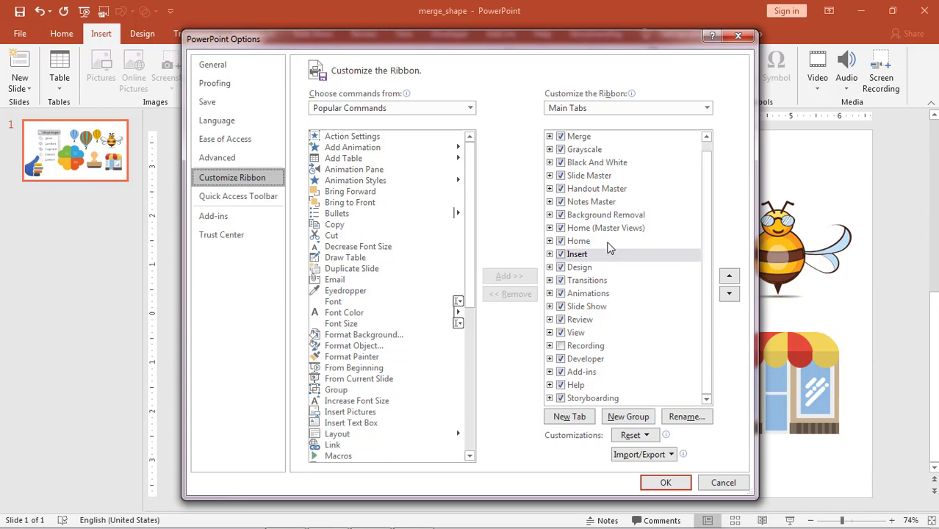
- Add a new custom group to the Home tab of the ribbon
left_click(577, 242)
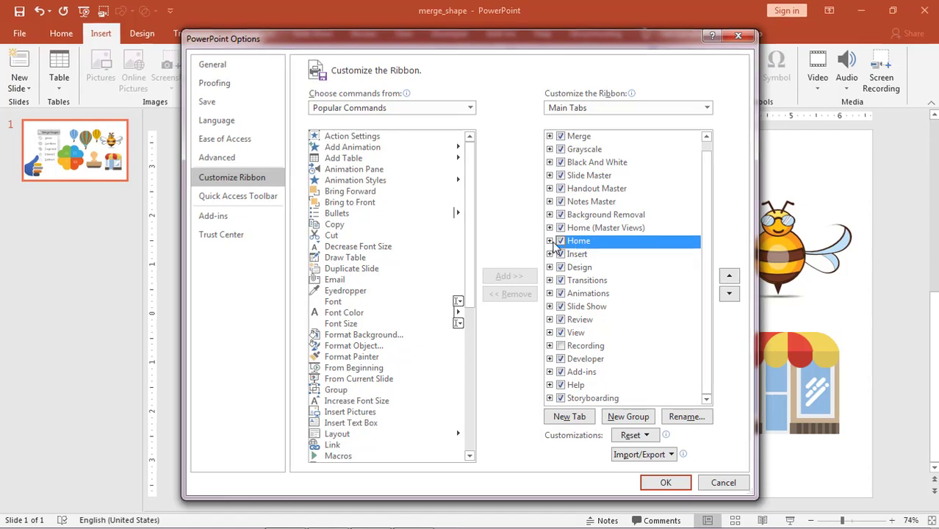
left_click(551, 242)
left_click(550, 242)
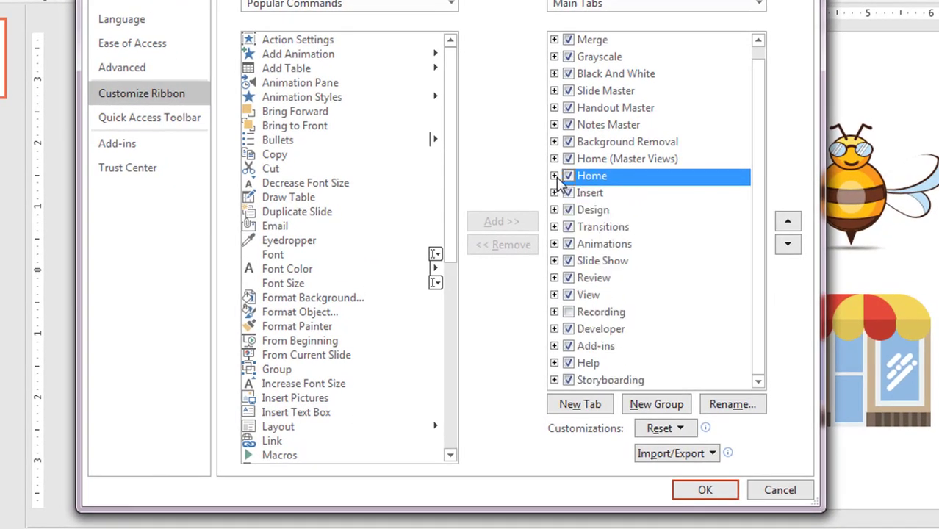
left_click(555, 176)
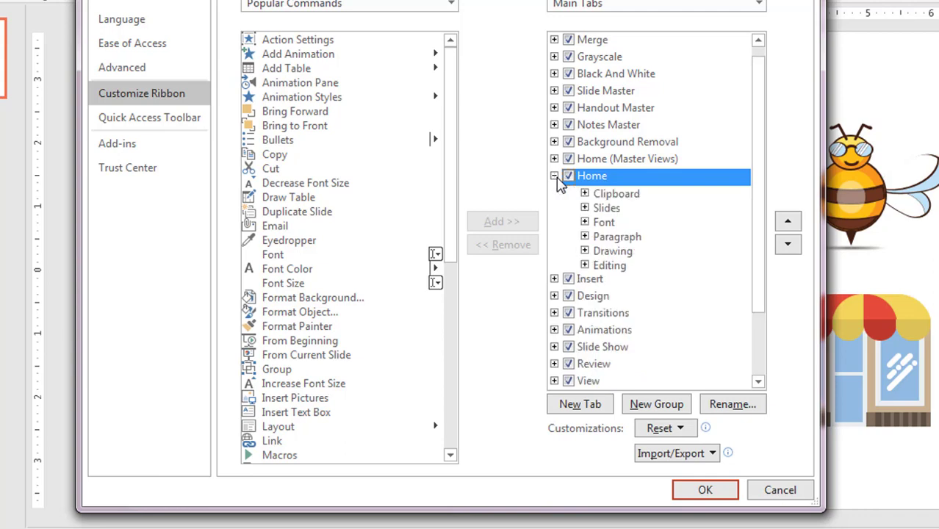
left_click(667, 410)
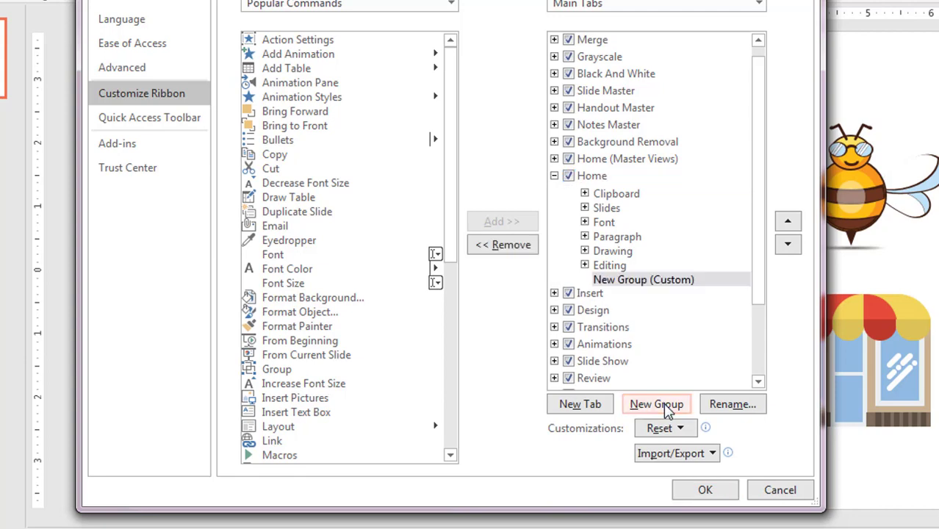
- Rename the new custom group in the Home tab to Merge Shape
left_click(661, 281)
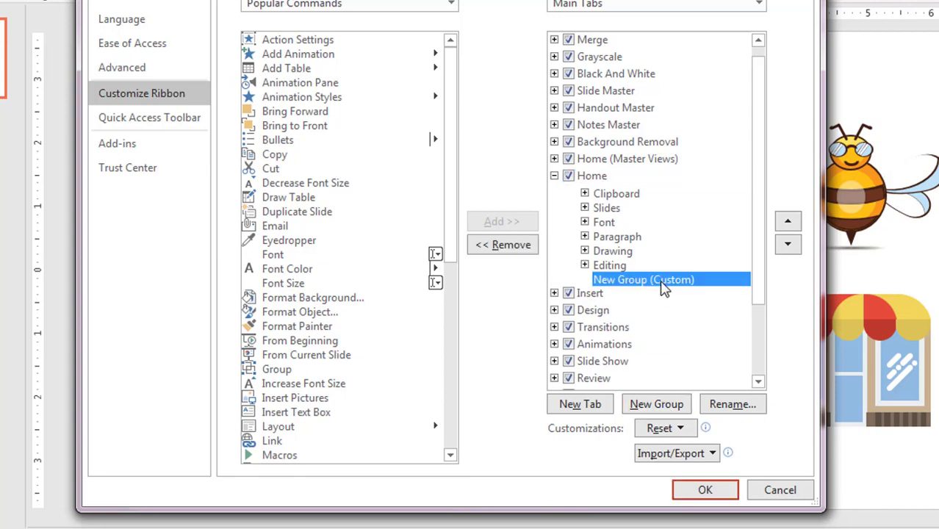
left_click(732, 405)
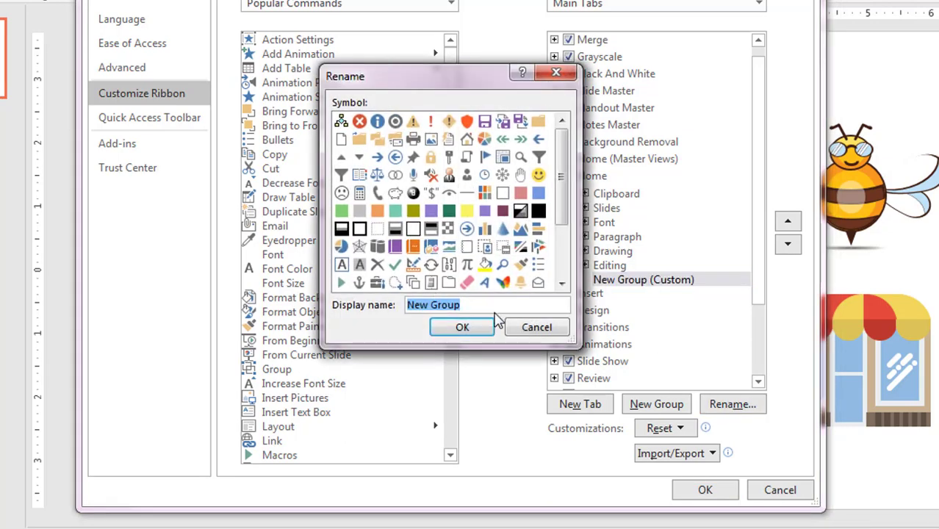
type("Merge")
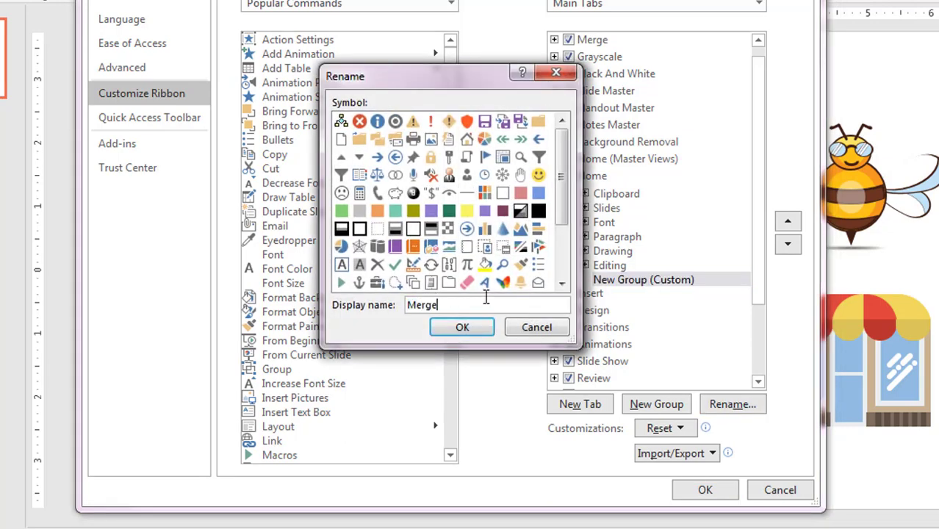
type(" SHape")
key("Left")
key("Left")
key("Left")
key("BackSpace")
type("h")
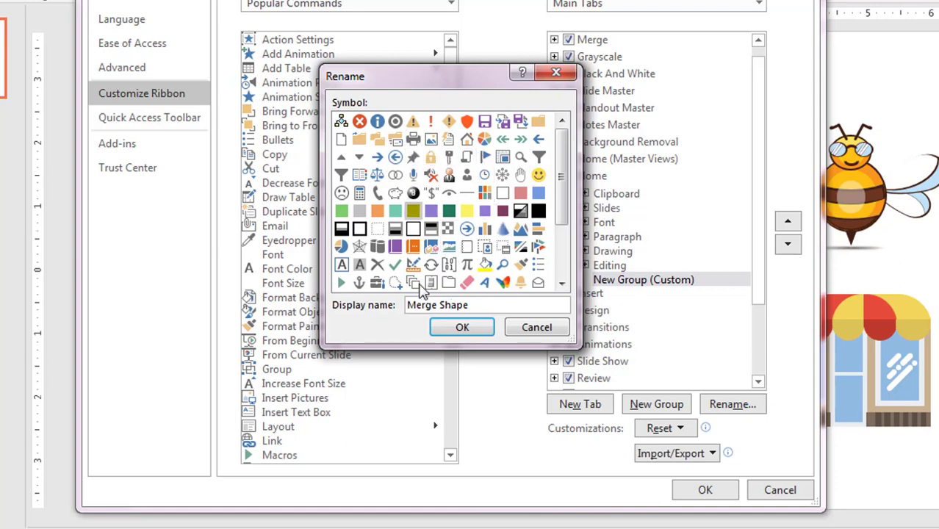
left_click(462, 328)
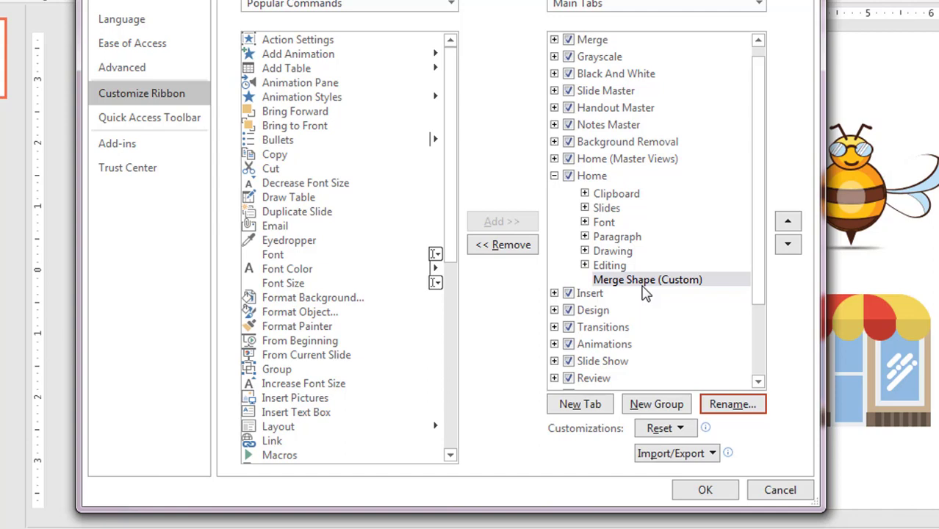
- Select the Merge Shape group as the target and list All Commands as the source
left_click(642, 287)
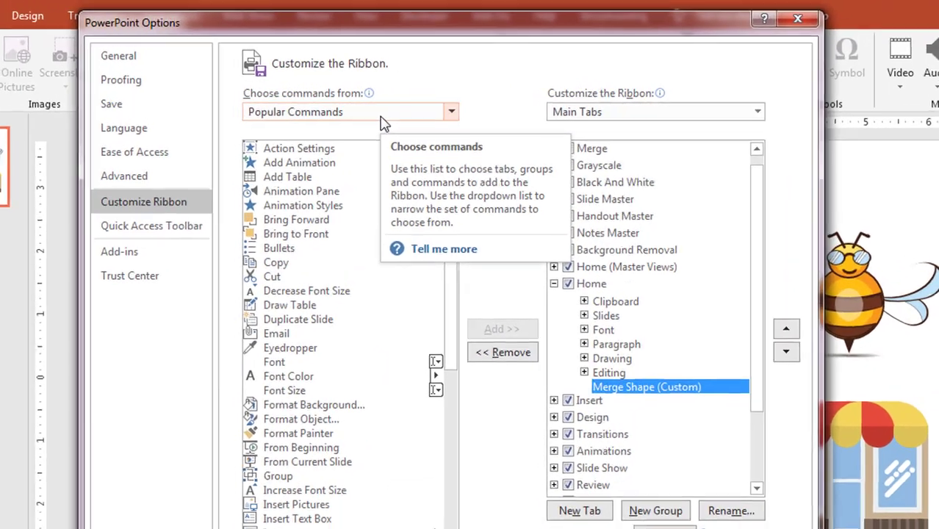
left_click(414, 111)
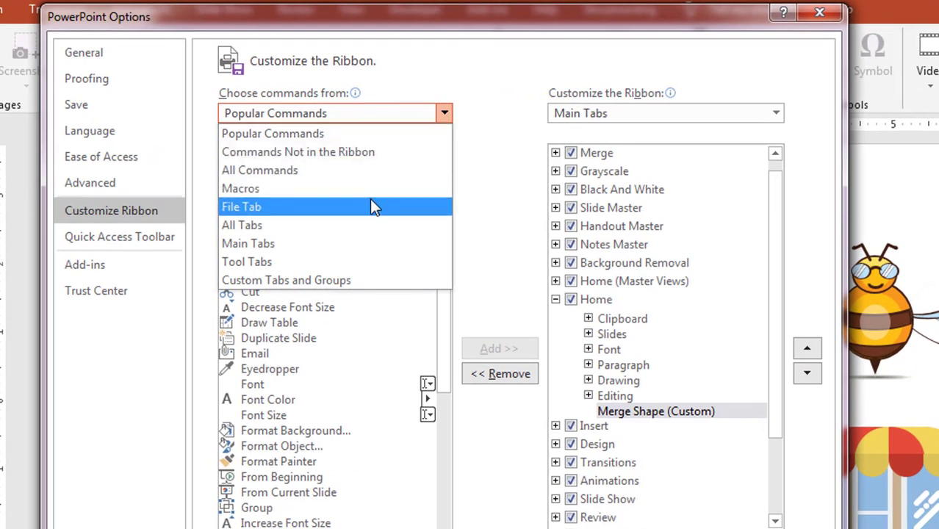
key("Escape")
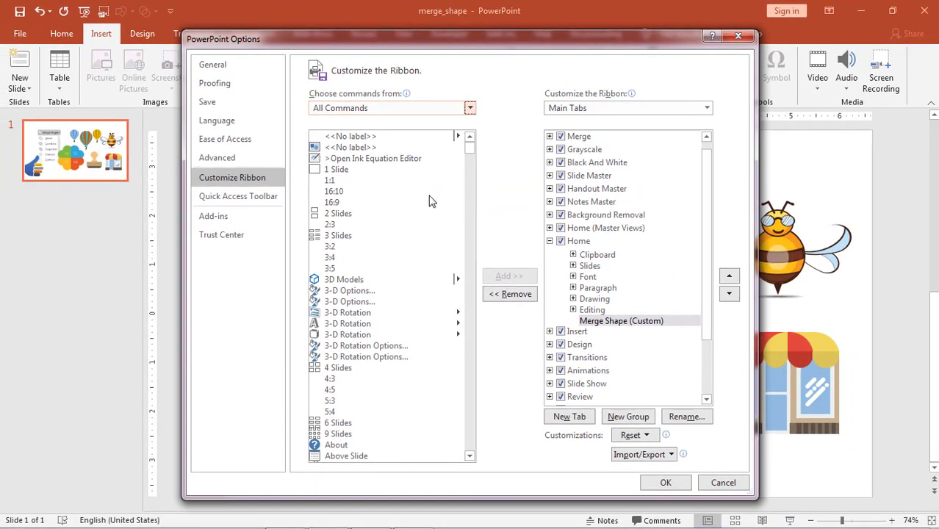
- Find the Combine command among all commands and add it to the Merge Shape group
mouse_move(469, 152)
left_mouse_down()
mouse_move(469, 275)
mouse_move(421, 266)
left_mouse_up()
scroll(419, 261, "up", 20)
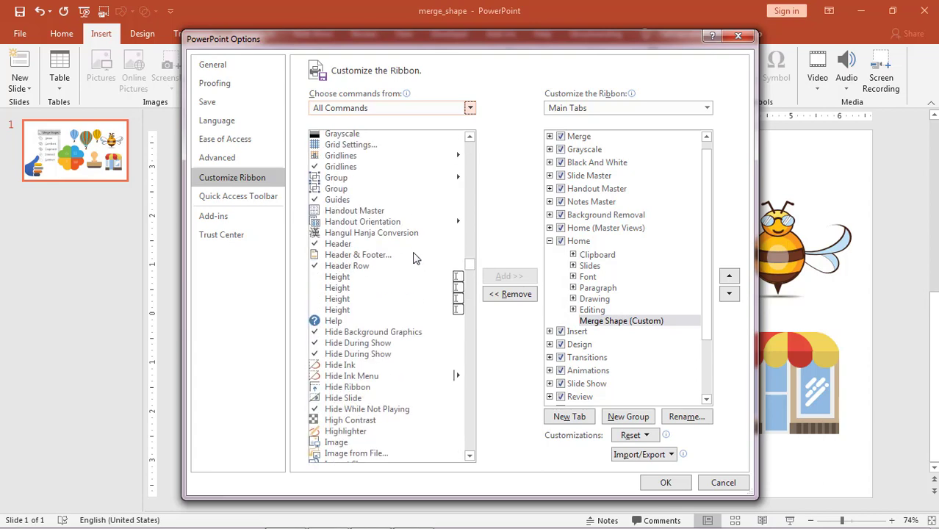
scroll(415, 254, "up", 20)
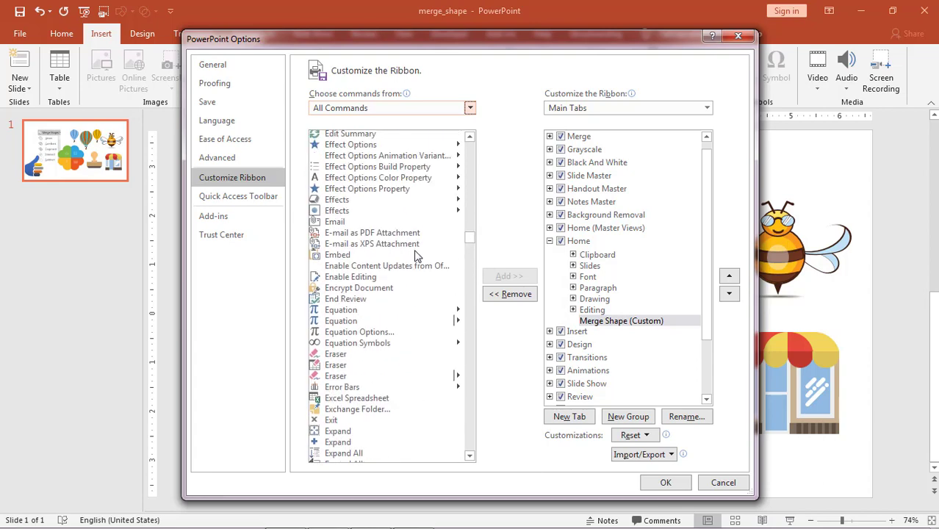
scroll(418, 251, "up", 12)
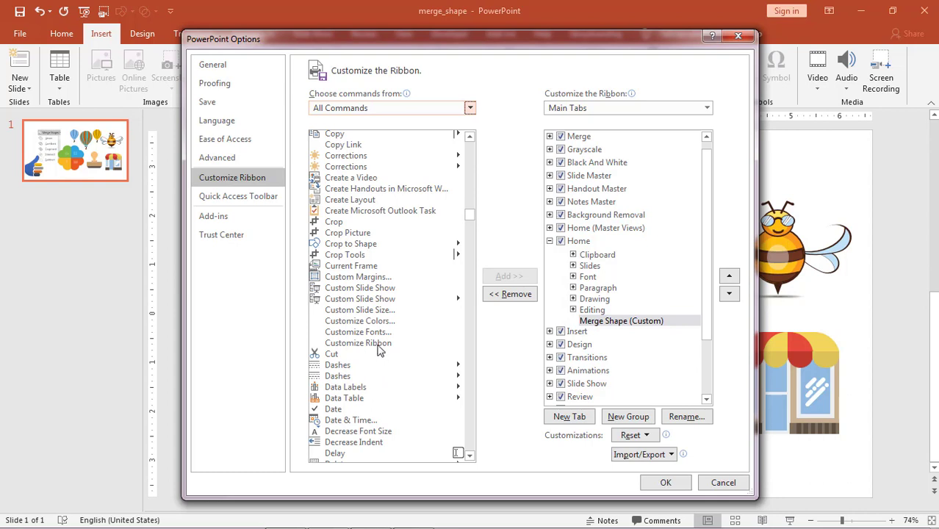
scroll(369, 305, "up", 4)
scroll(369, 305, "up", 6)
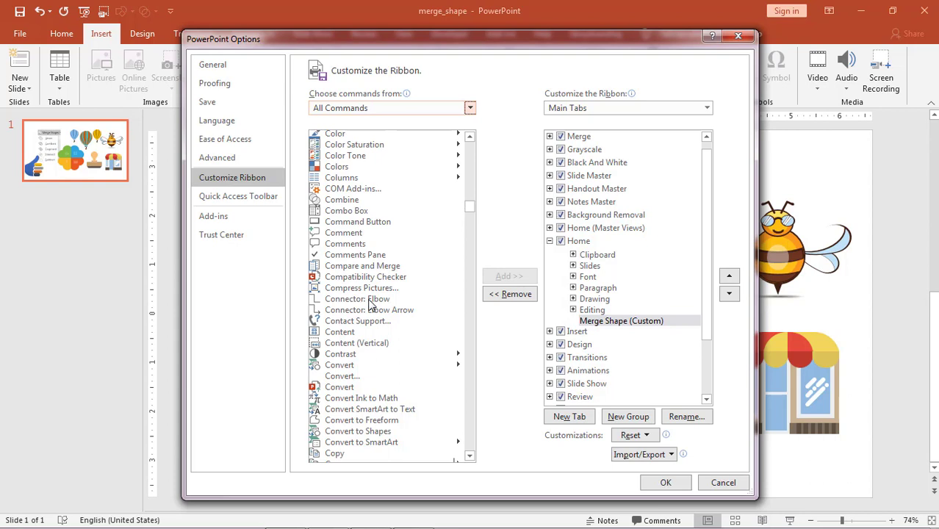
scroll(370, 305, "up", 3)
scroll(370, 305, "up", 5)
scroll(369, 305, "down", 5)
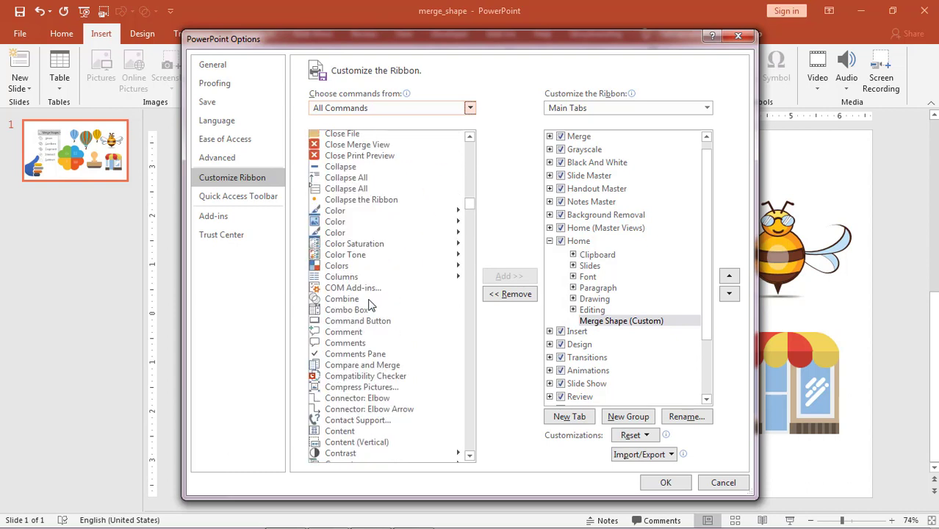
left_click(364, 355)
scroll(364, 359, "down", 1)
left_click(357, 420)
scroll(361, 418, "down", 3)
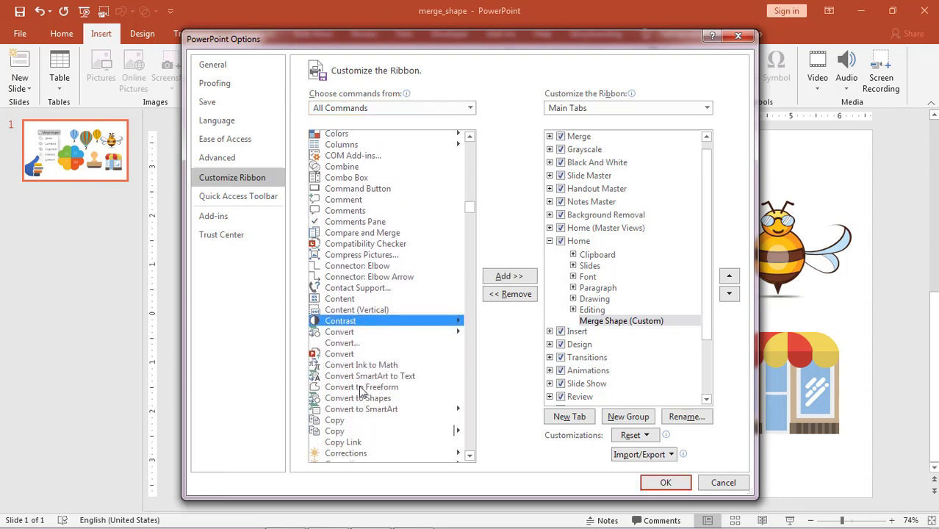
scroll(362, 401, "up", 6)
left_click(351, 365)
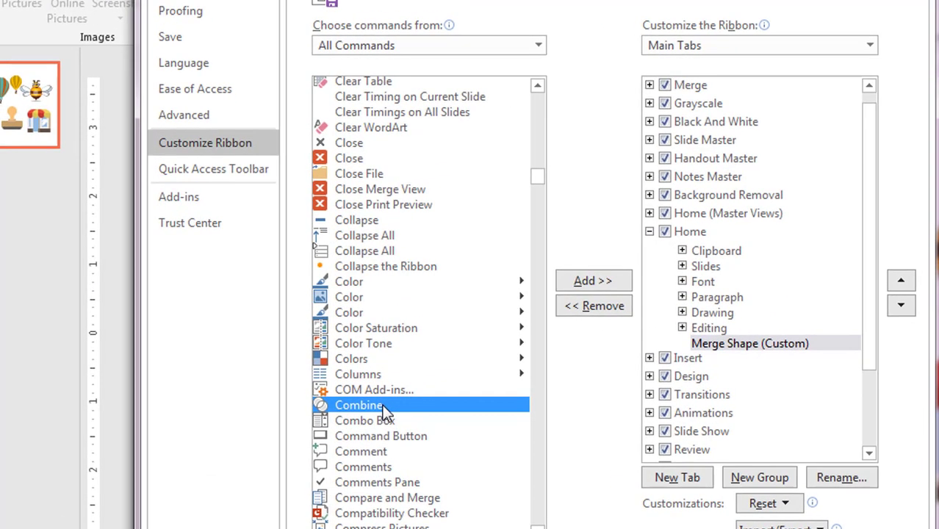
scroll(382, 404, "down", 2)
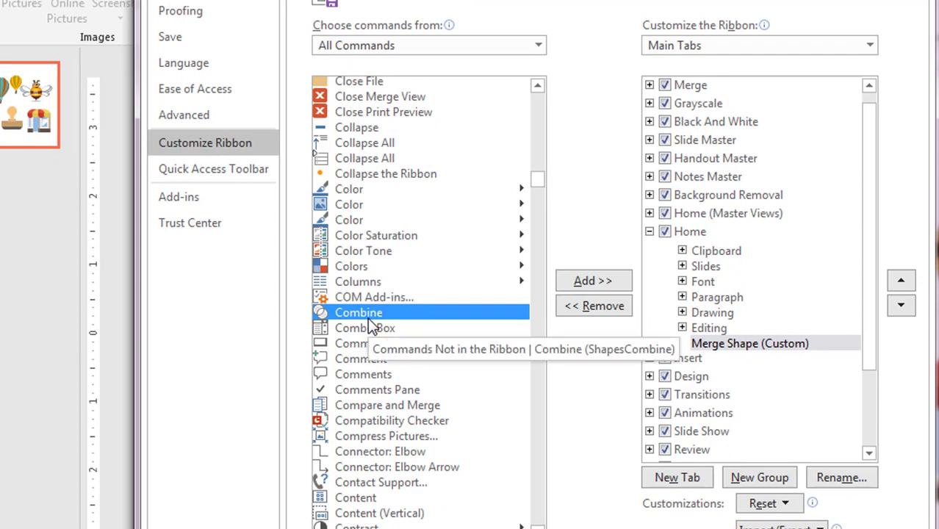
left_click(600, 284)
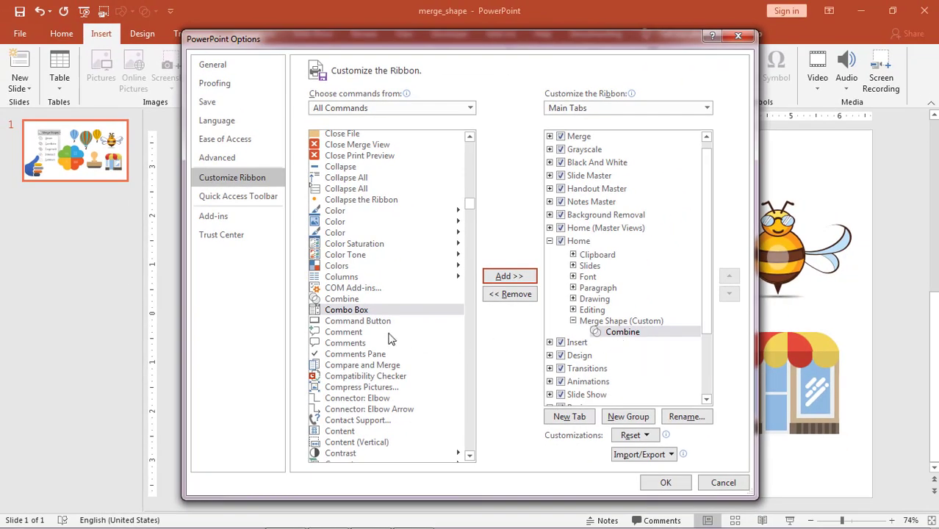
- Find the Fragment command and add it to the Merge Shape group below Combine
left_click(352, 323)
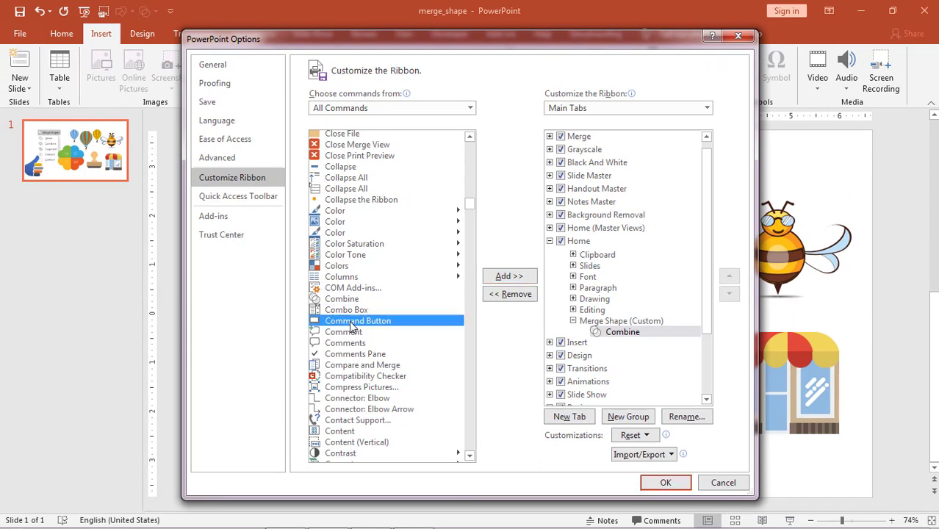
scroll(352, 327, "down", 20)
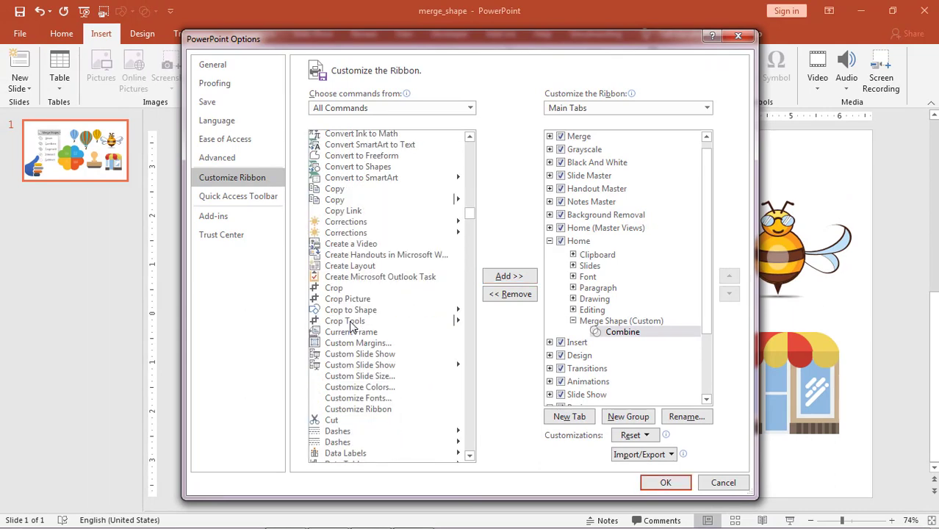
scroll(350, 326, "down", 6)
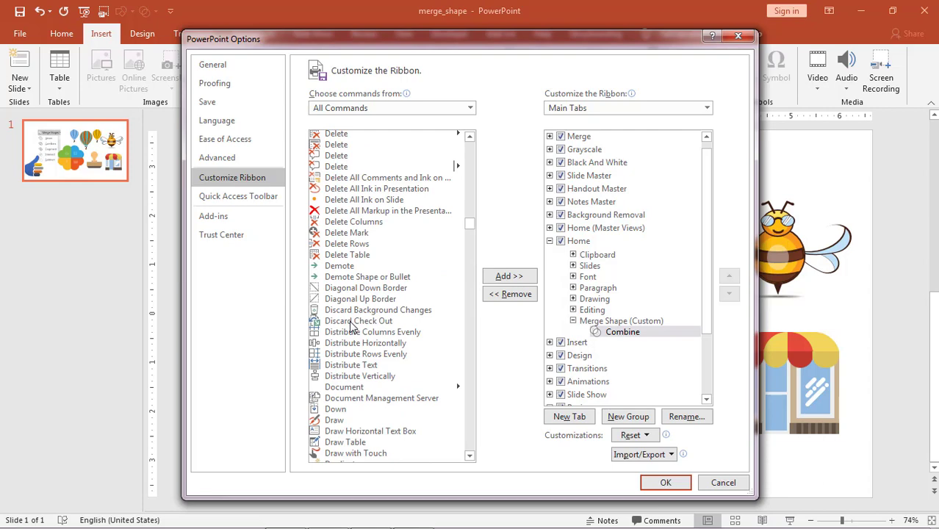
scroll(352, 326, "down", 20)
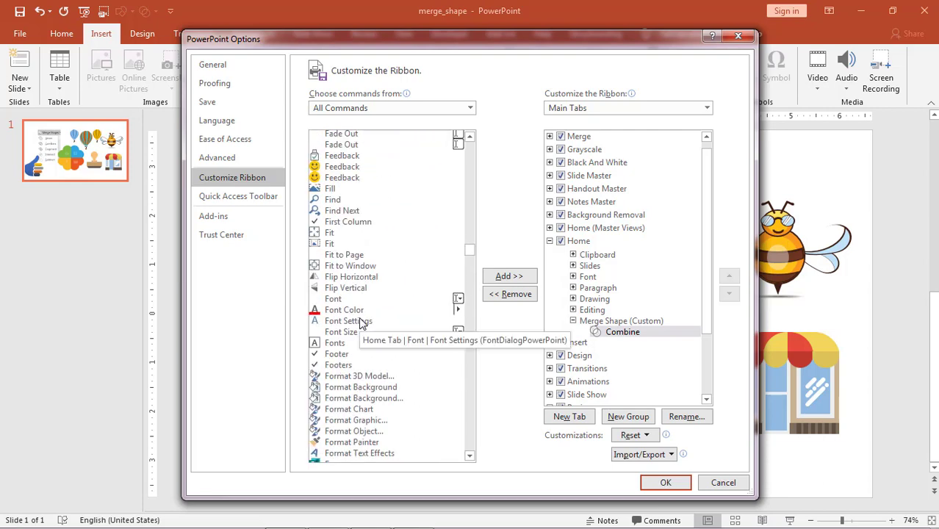
scroll(360, 324, "down", 5)
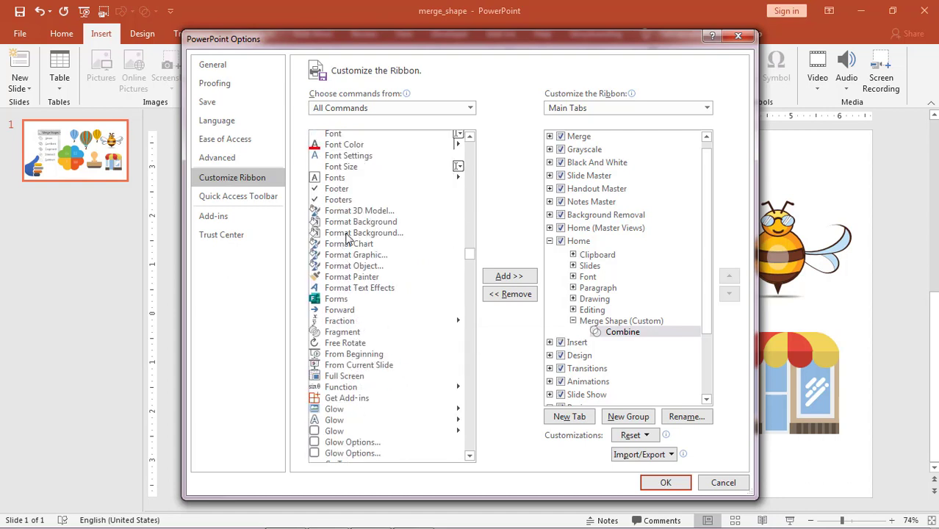
left_click(351, 337)
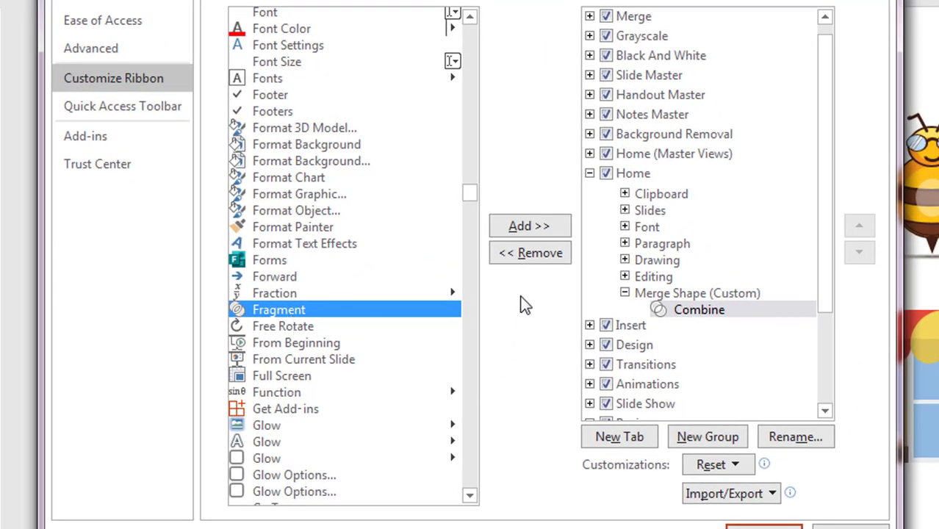
left_click(529, 228)
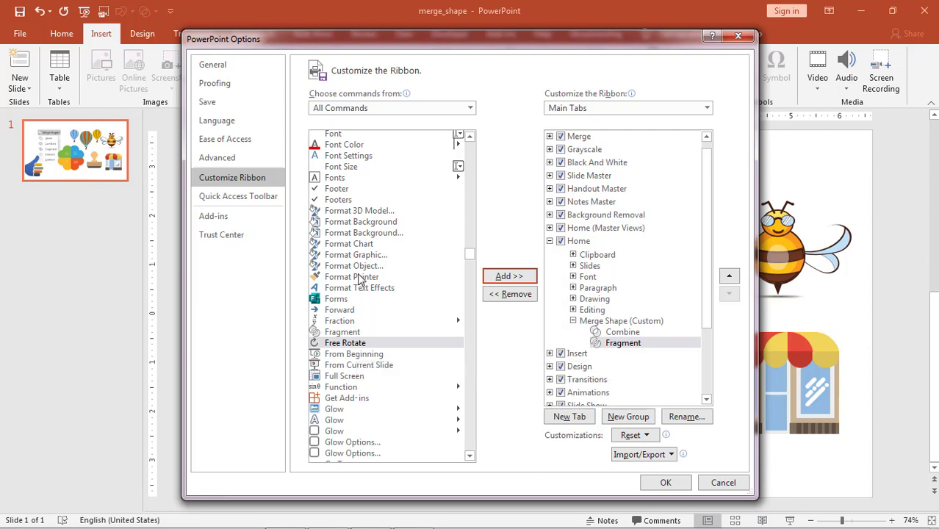
- Find the Intersect command among all commands and add it to the Merge Shape group below Fragment
scroll(371, 283, "down", 20)
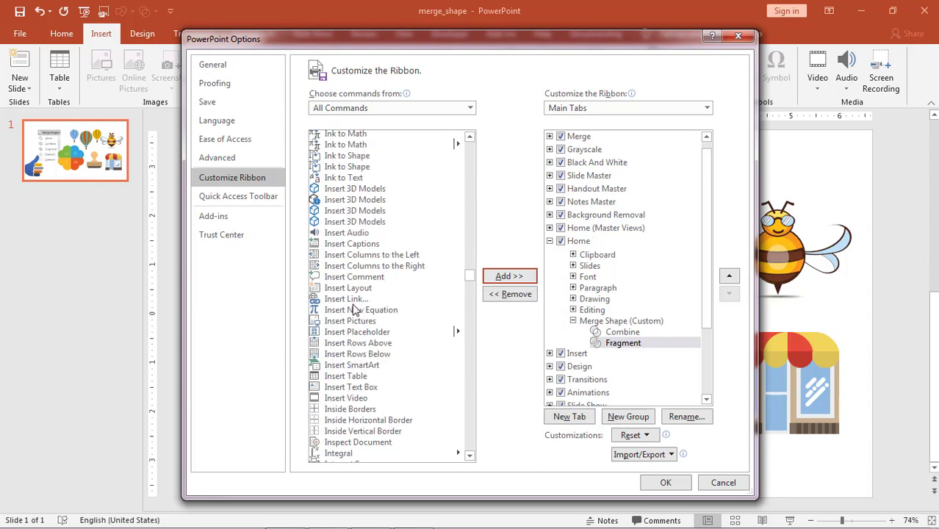
left_click(354, 290)
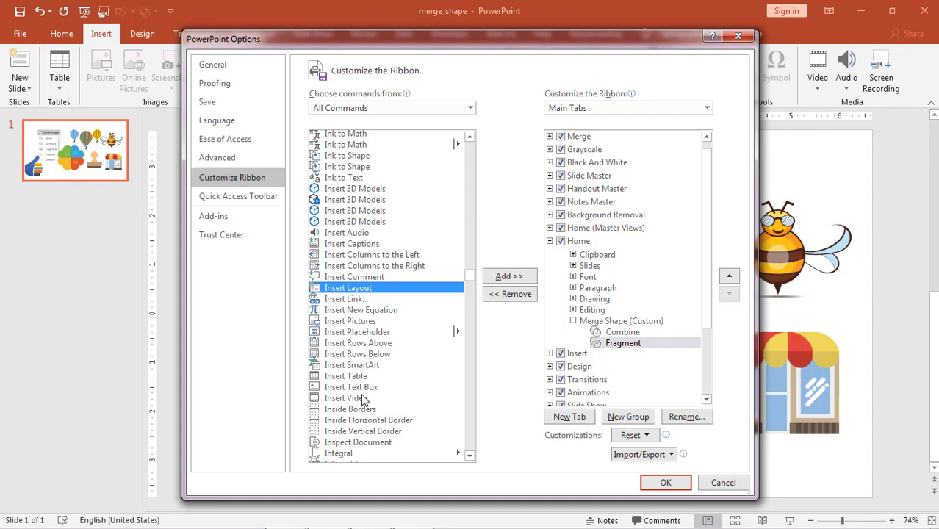
left_click(357, 377)
scroll(367, 384, "down", 5)
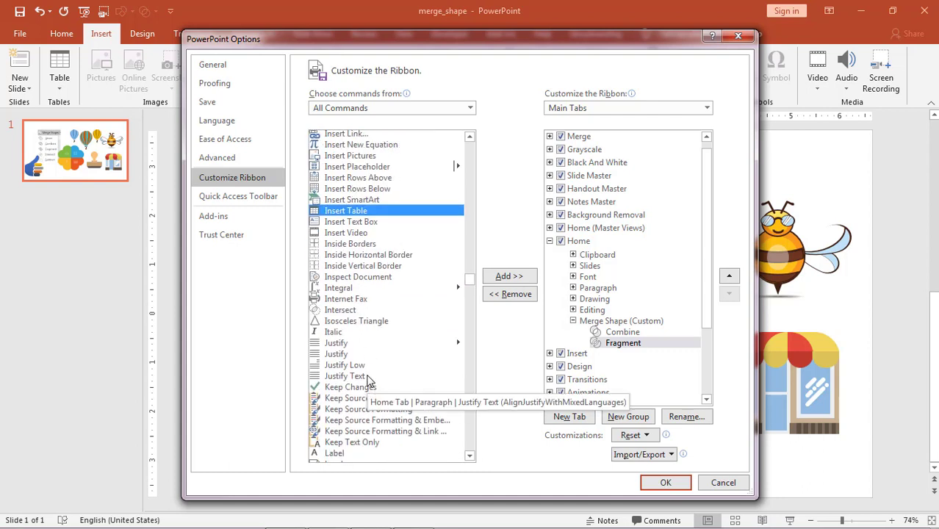
scroll(373, 368, "up", 6)
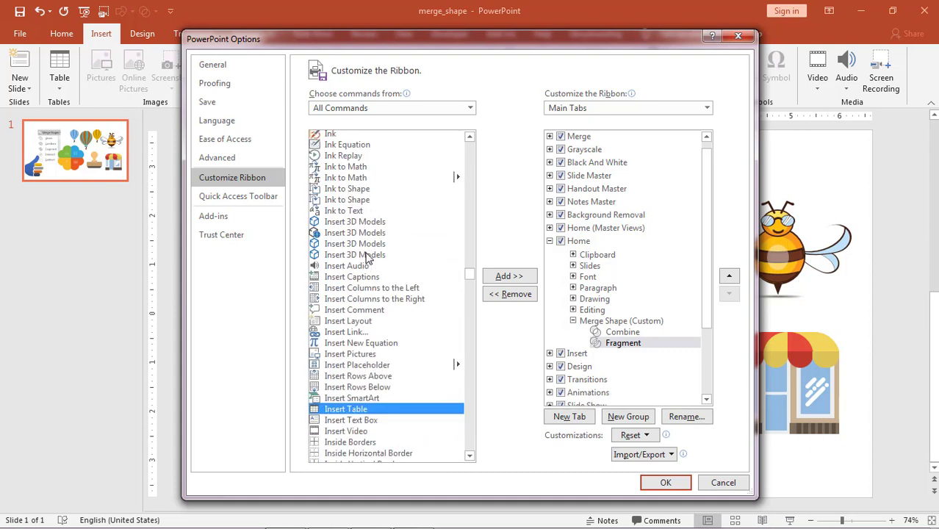
left_click(367, 332)
scroll(380, 347, "up", 3)
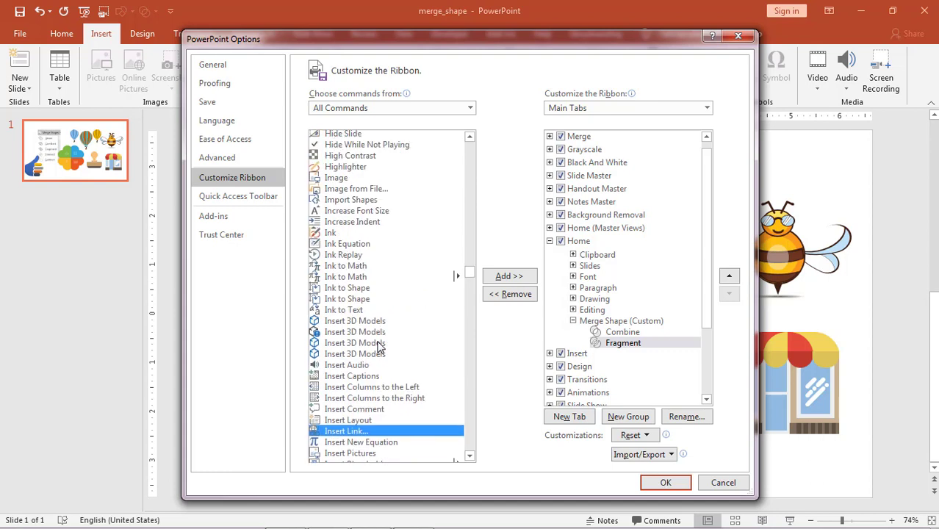
left_click(371, 389)
scroll(371, 455, "down", 3)
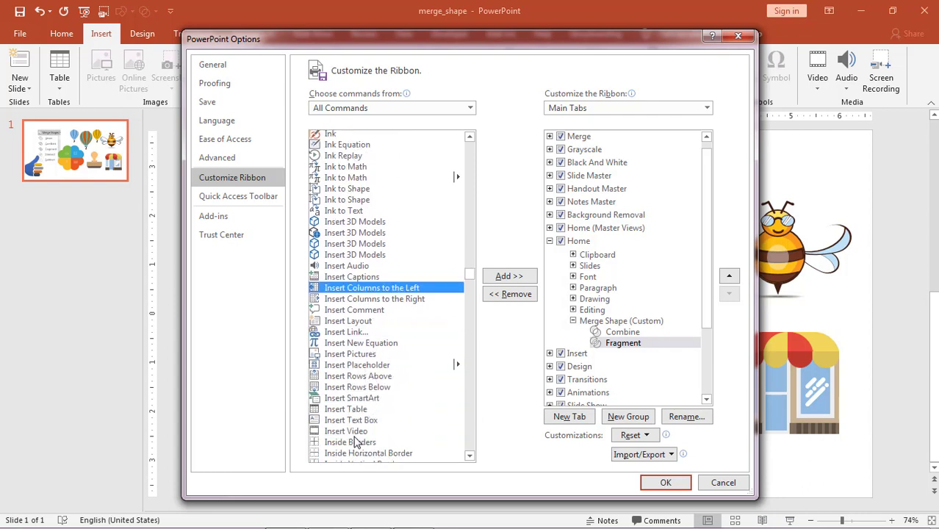
scroll(354, 441, "down", 4)
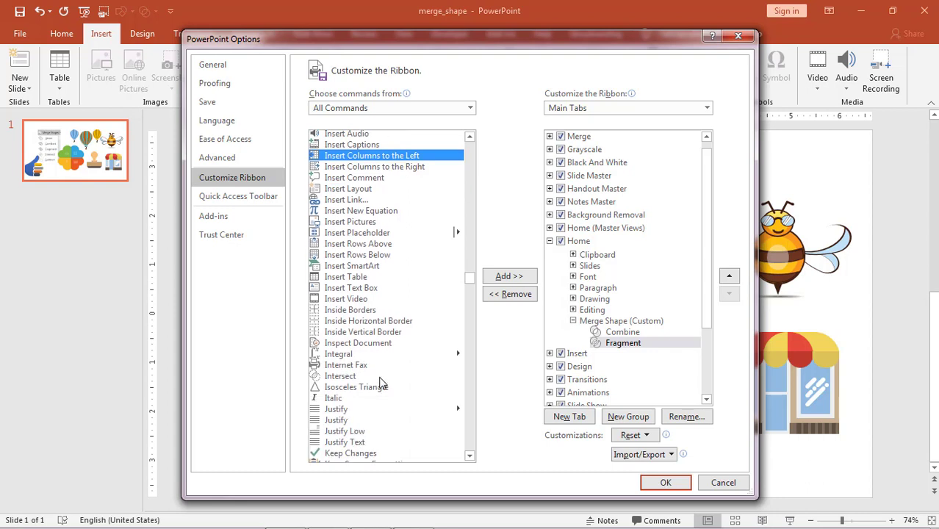
scroll(379, 384, "down", 2)
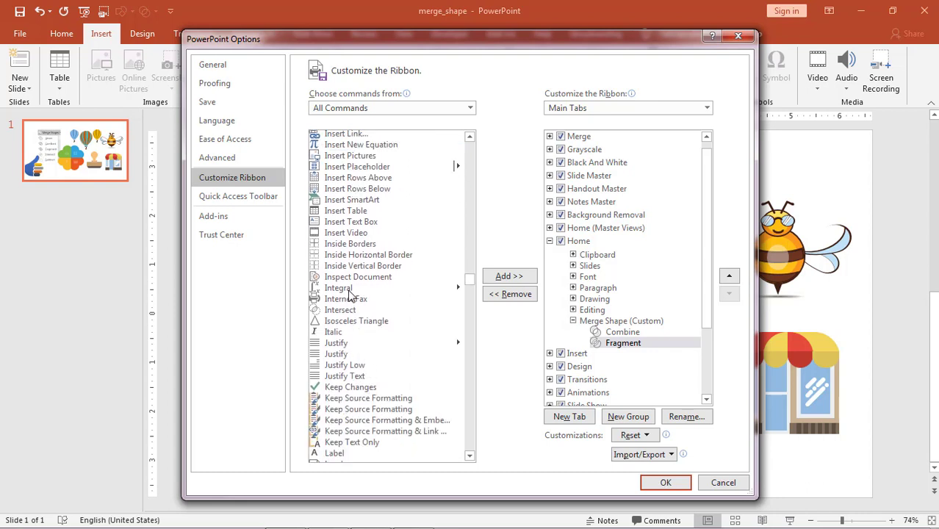
left_click(351, 291)
left_click(370, 299)
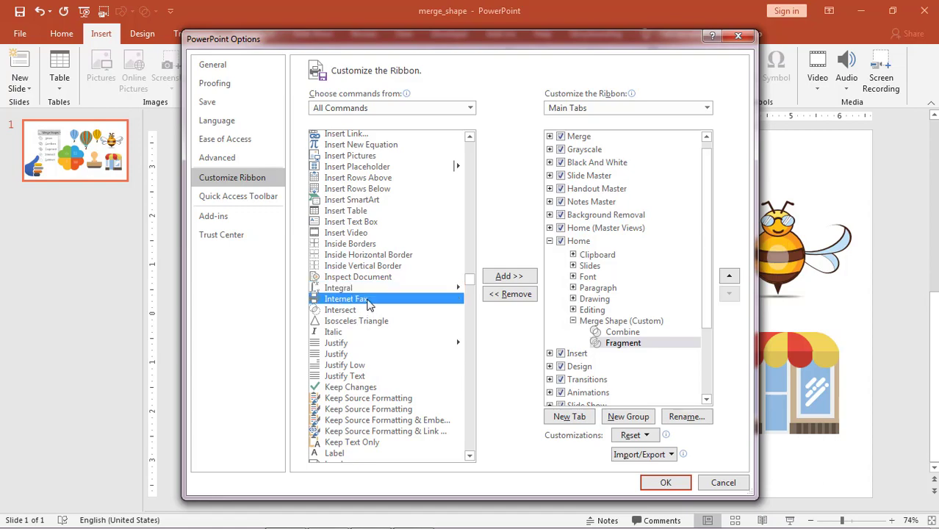
left_click(359, 311)
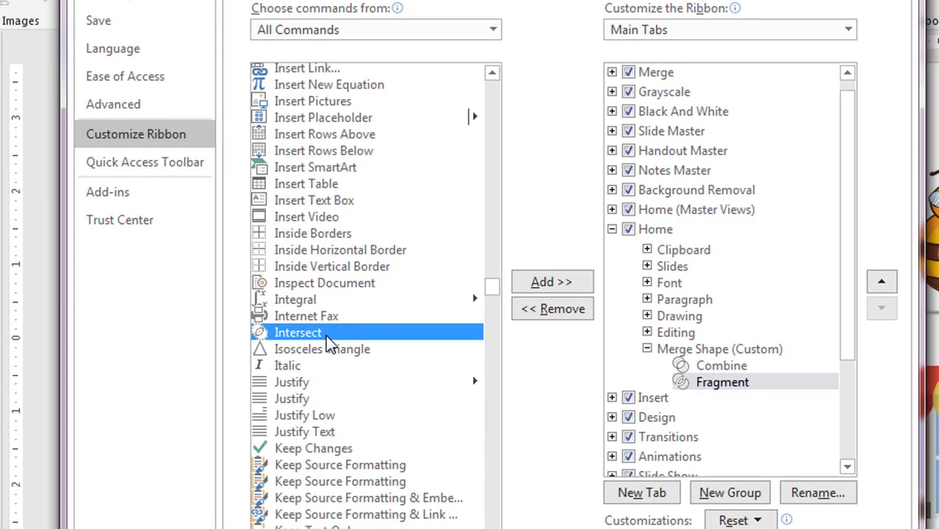
left_click(562, 286)
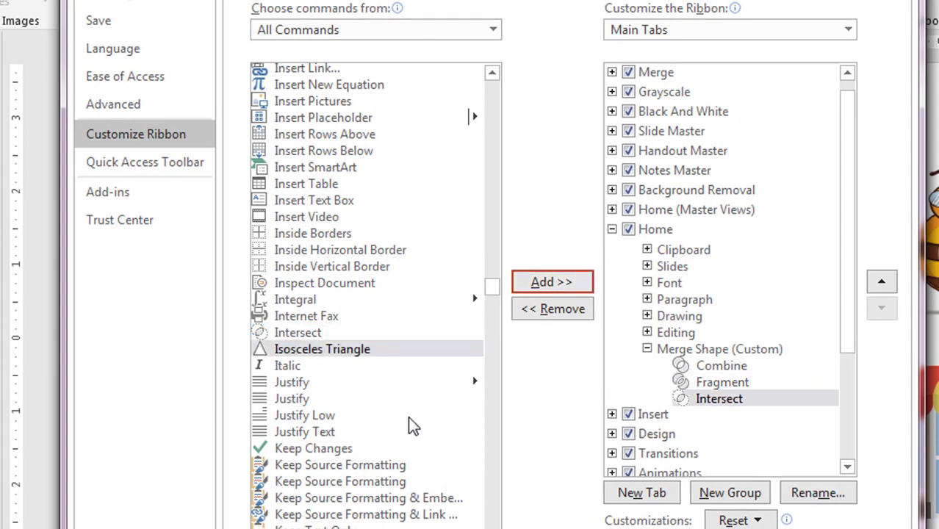
- Find the Subtract command among all commands and add it to the Merge Shape group below Intersect
scroll(389, 397, "down", 20)
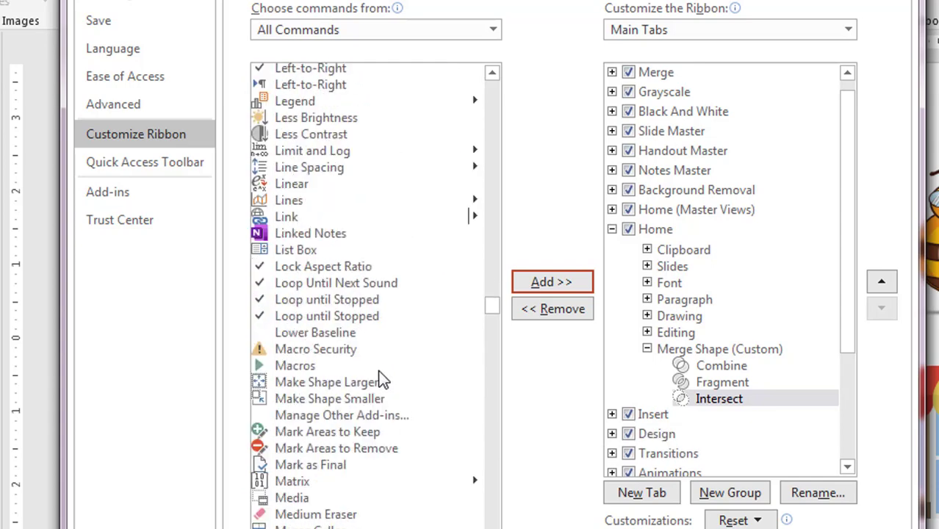
scroll(385, 371, "down", 20)
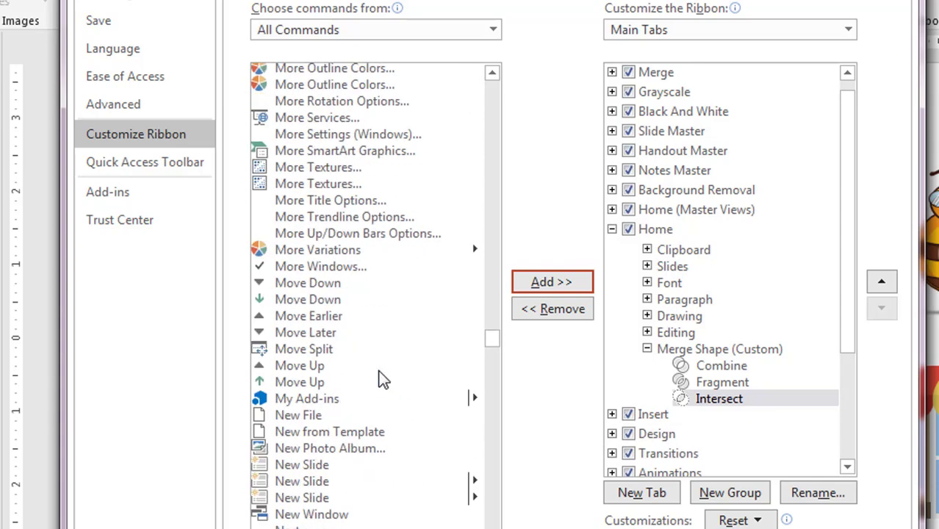
scroll(389, 368, "down", 20)
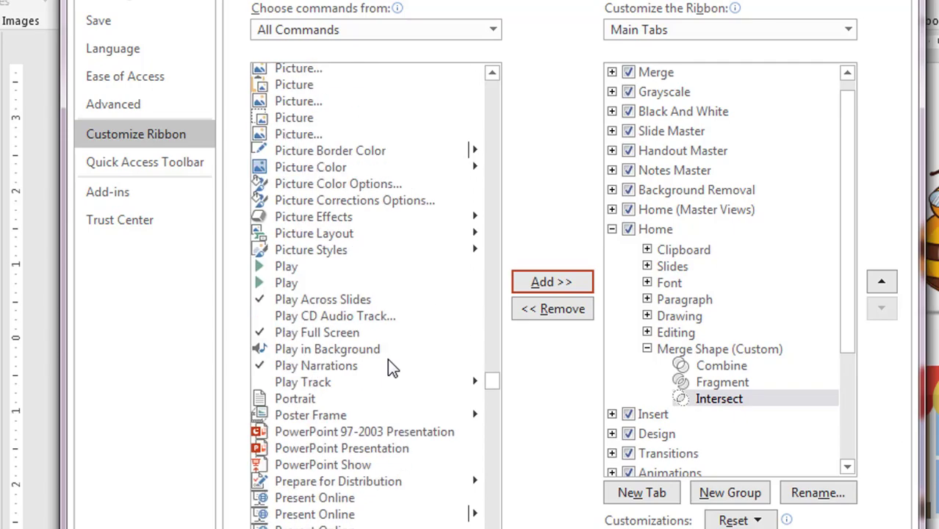
scroll(393, 368, "down", 20)
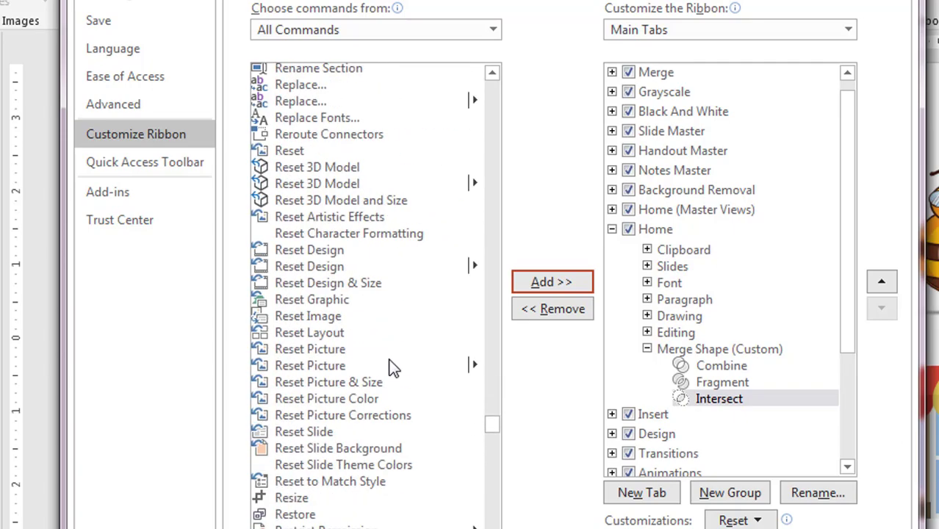
scroll(389, 356, "down", 20)
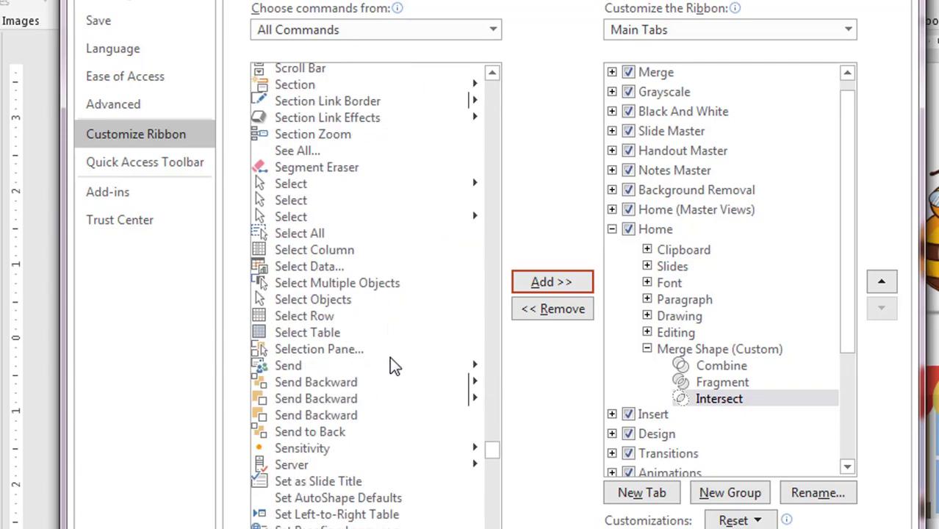
scroll(389, 360, "up", 6)
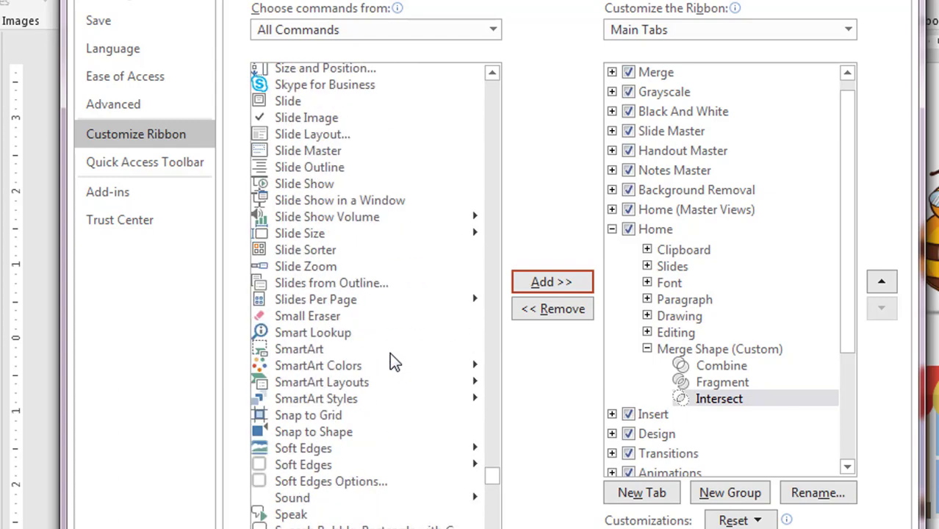
scroll(324, 396, "down", 13)
scroll(323, 401, "down", 5)
scroll(325, 401, "up", 5)
left_click(309, 235)
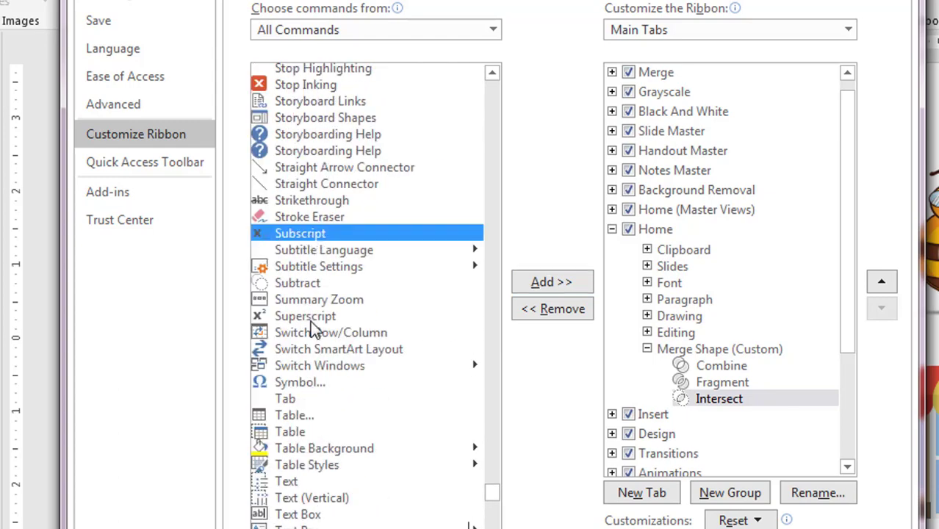
left_click(298, 285)
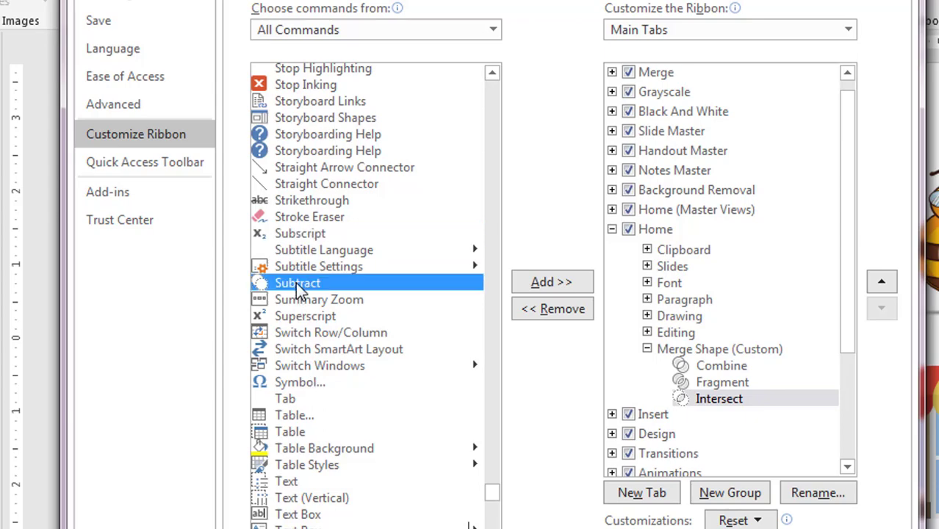
left_click(558, 285)
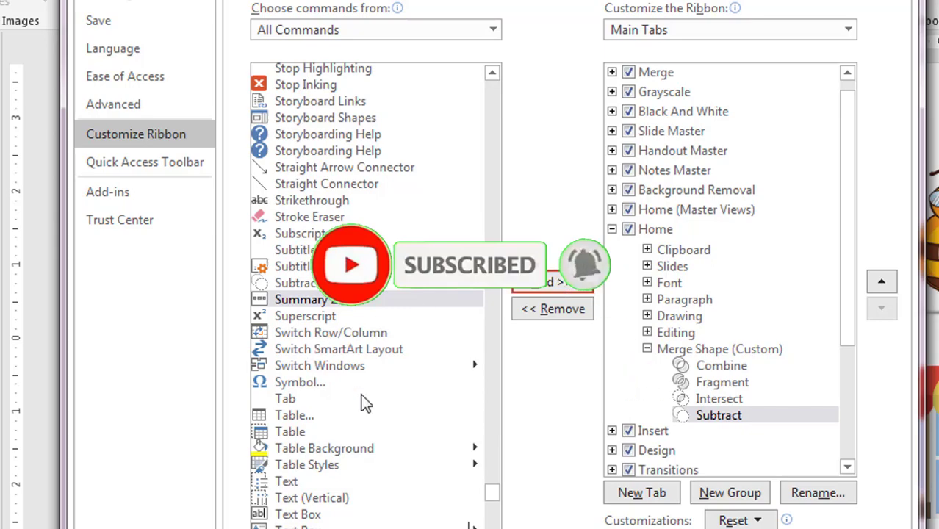
- Find the Union command among all commands and add it to the Merge Shape group below Subtract
scroll(372, 388, "down", 12)
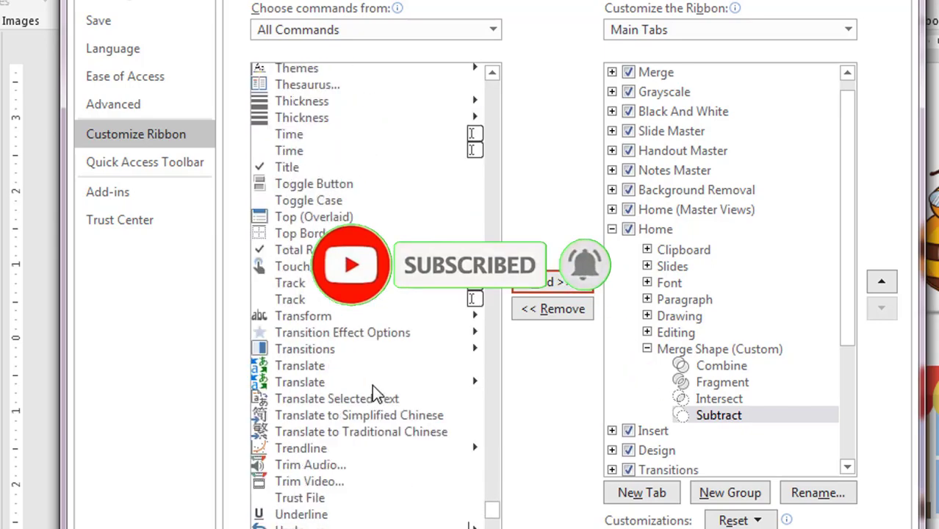
scroll(372, 384, "down", 15)
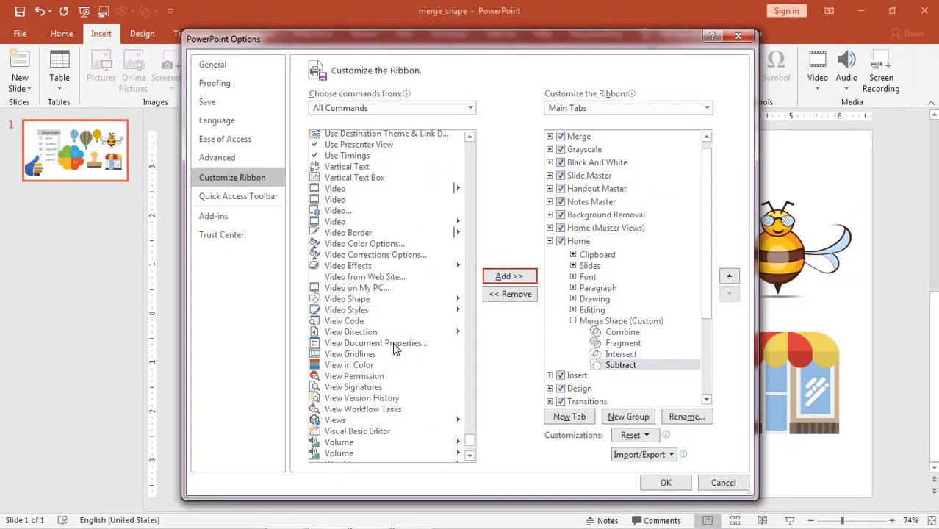
scroll(392, 349, "down", 6)
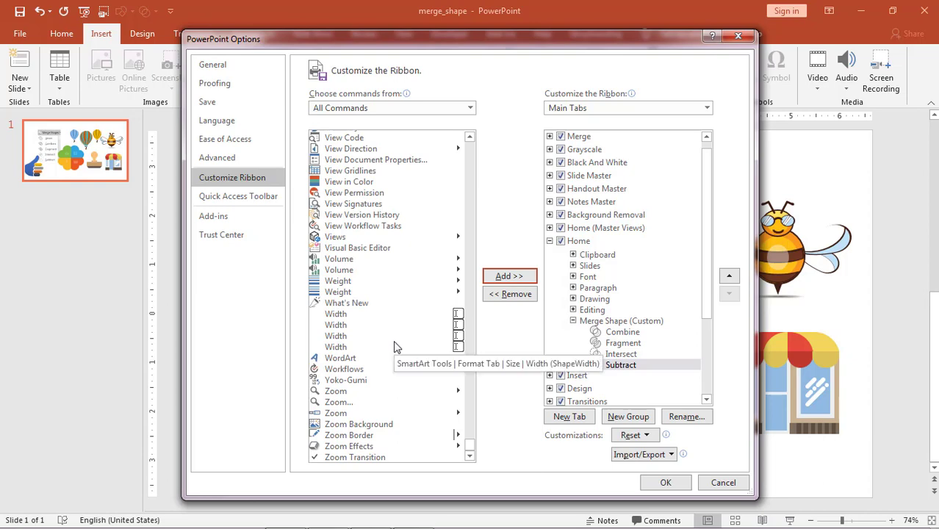
scroll(393, 342, "up", 10)
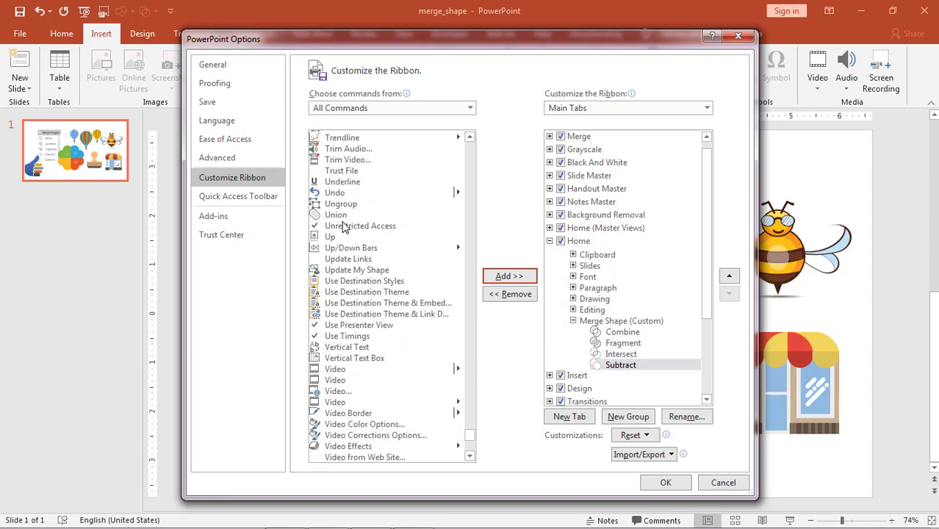
left_click(340, 216)
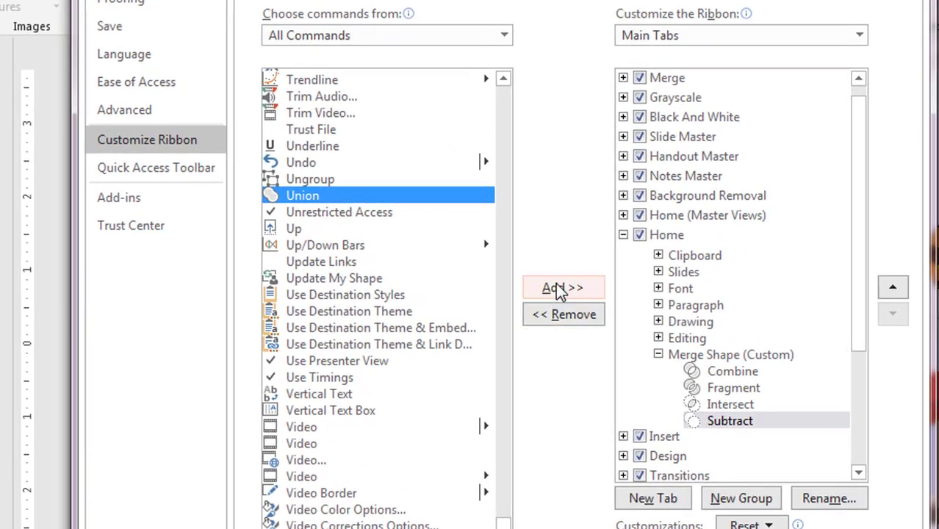
left_click(555, 283)
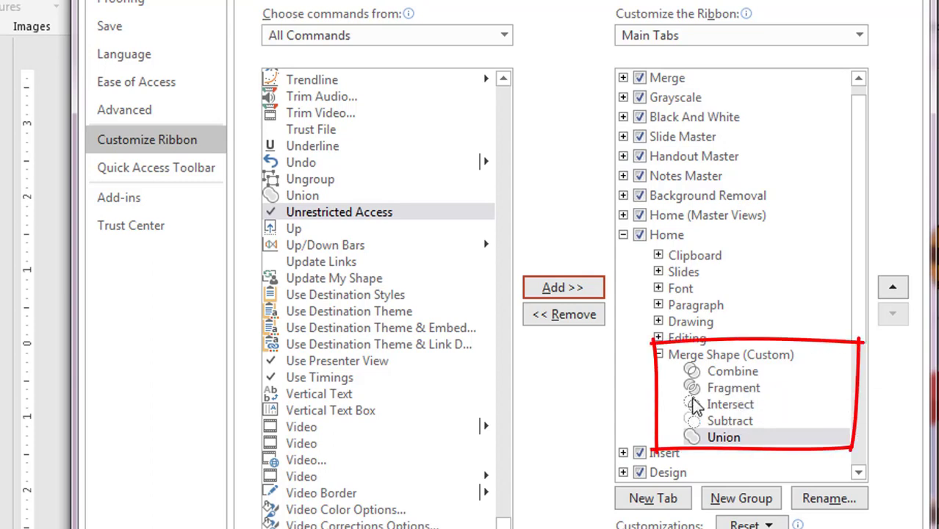
- Review the Merge Shape group under the Home tab and apply the ribbon customization
left_click(697, 355)
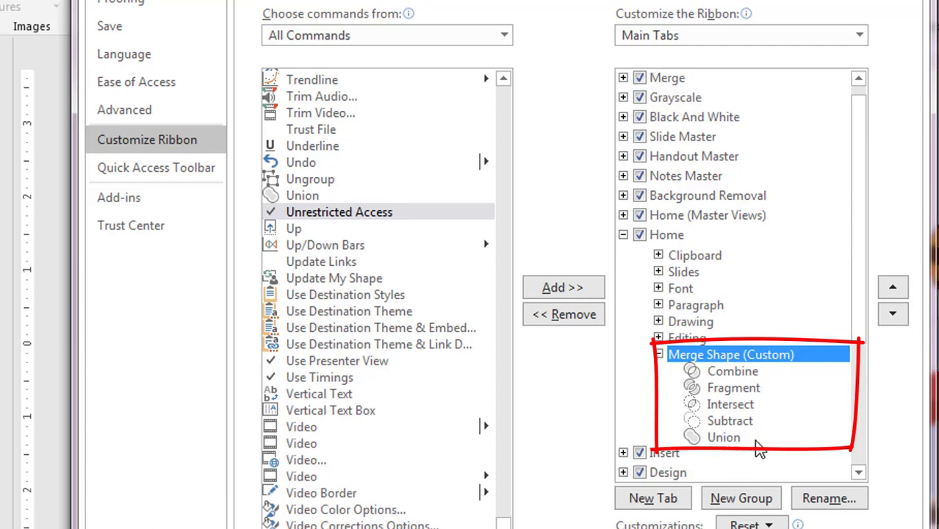
left_click(666, 243)
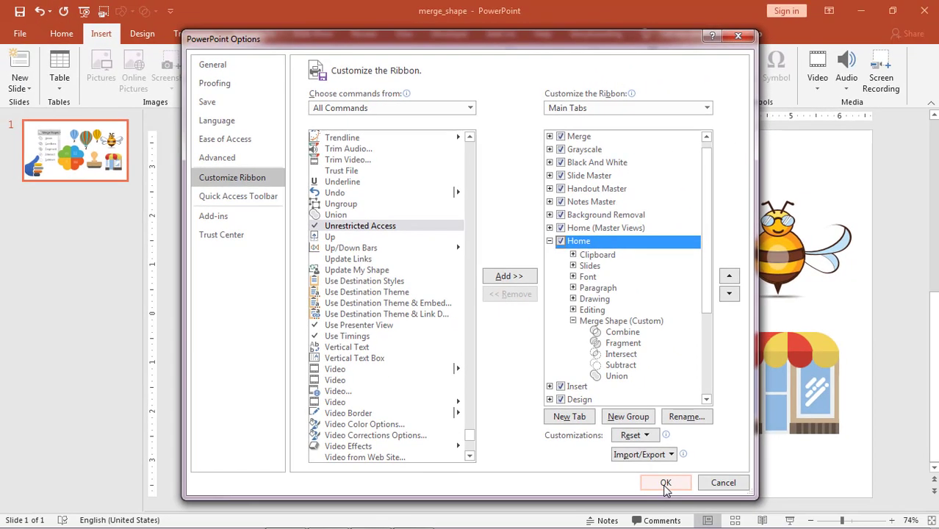
left_click(665, 483)
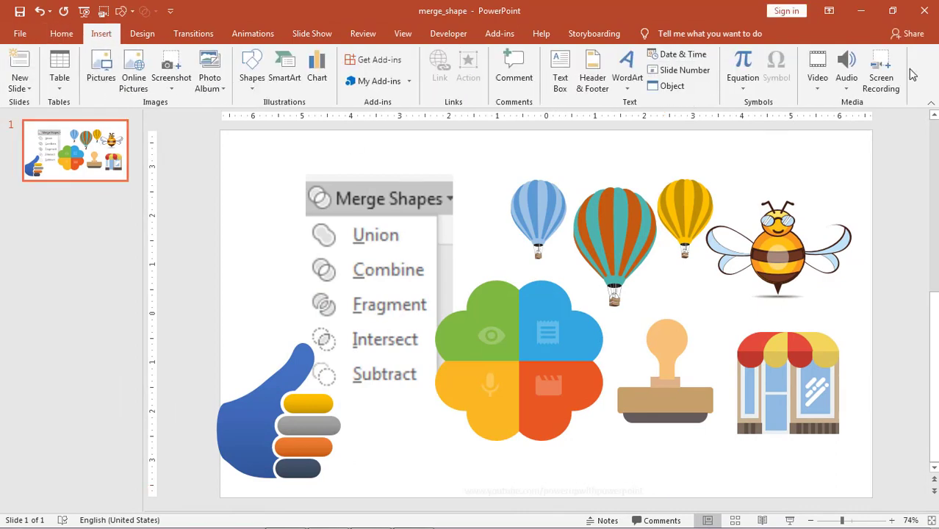
- Examine the new Merge Shape group in the Home ribbon with the blue thumb shape selected, then clear the selection
left_click(58, 35)
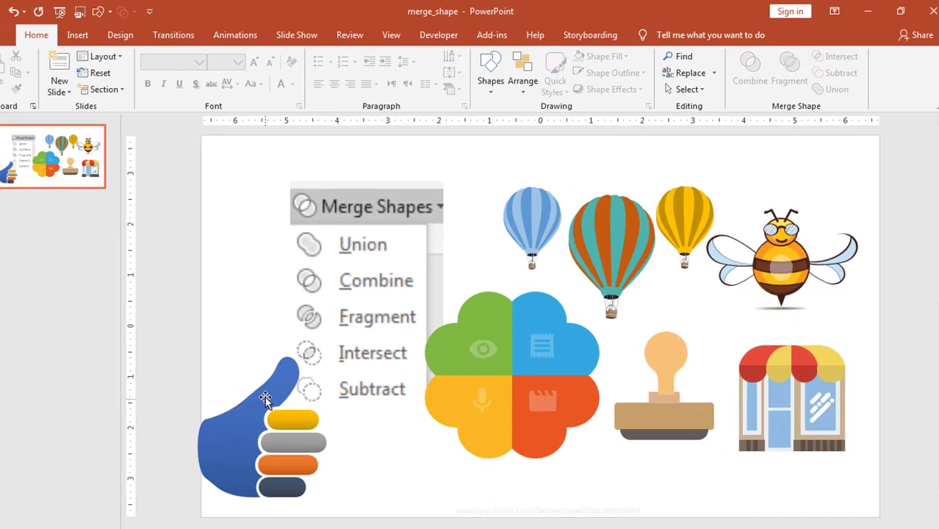
left_click(281, 381)
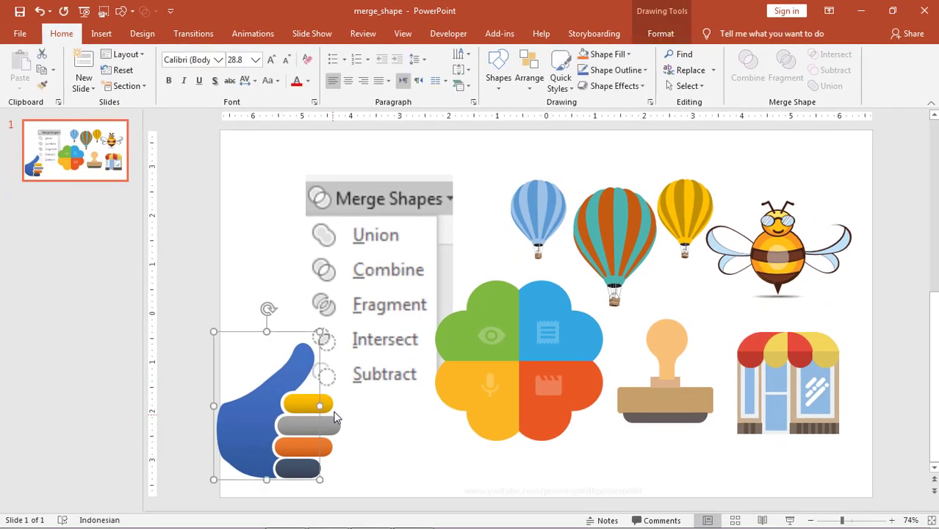
left_click(276, 182)
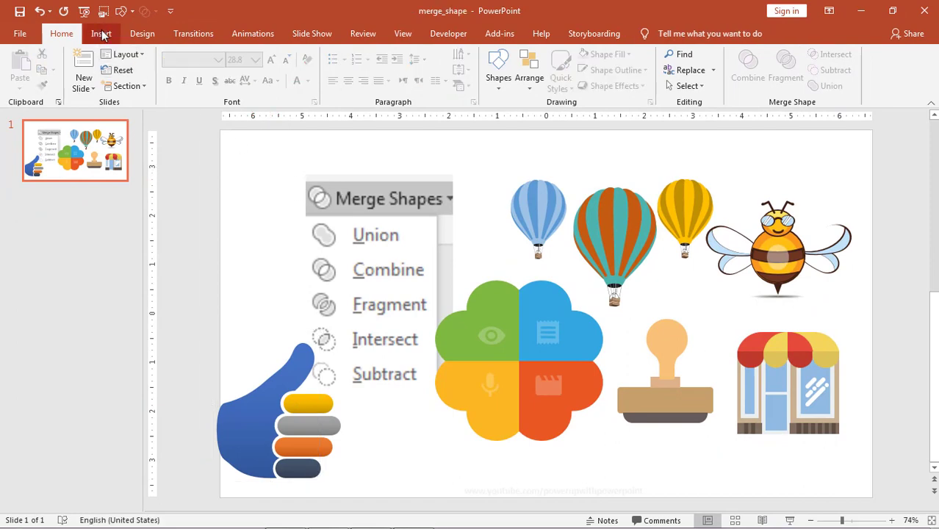